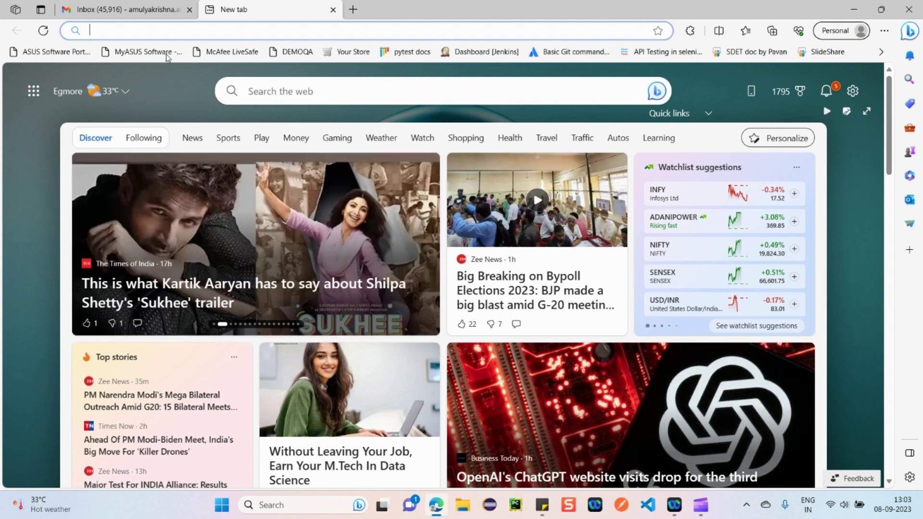
Load login.salesforce.com in Edge, correcting the mistyped address.
click(170, 30)
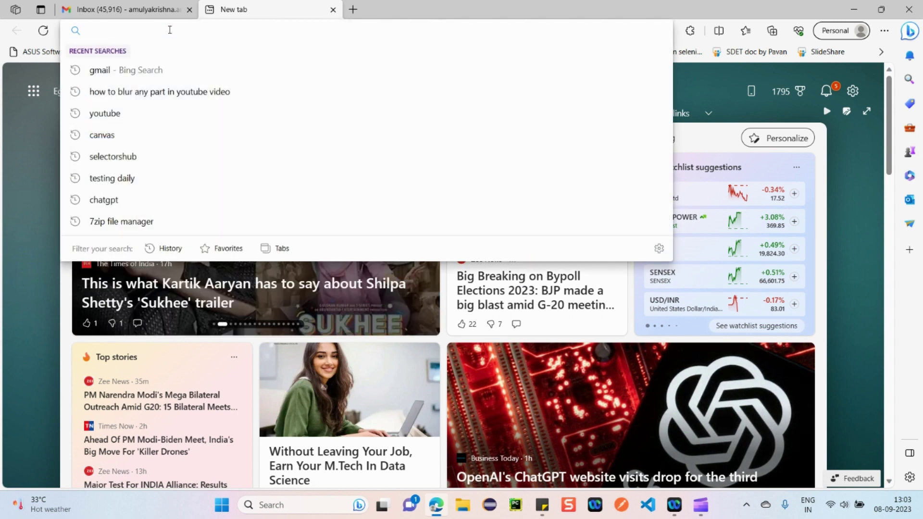
text(logoin++)
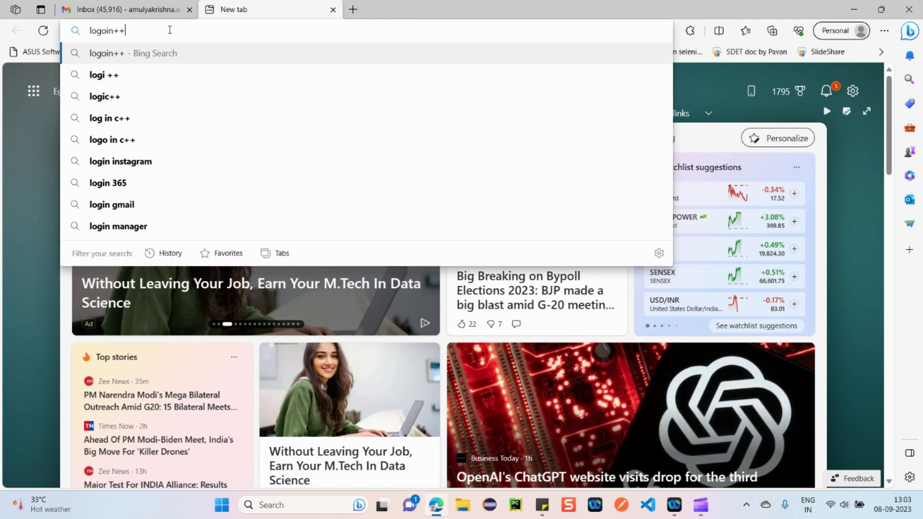
key(BackSpace)
key(BackSpace)
key(BackSpace)
key(BackSpace)
key(BackSpace)
text(in.sa)
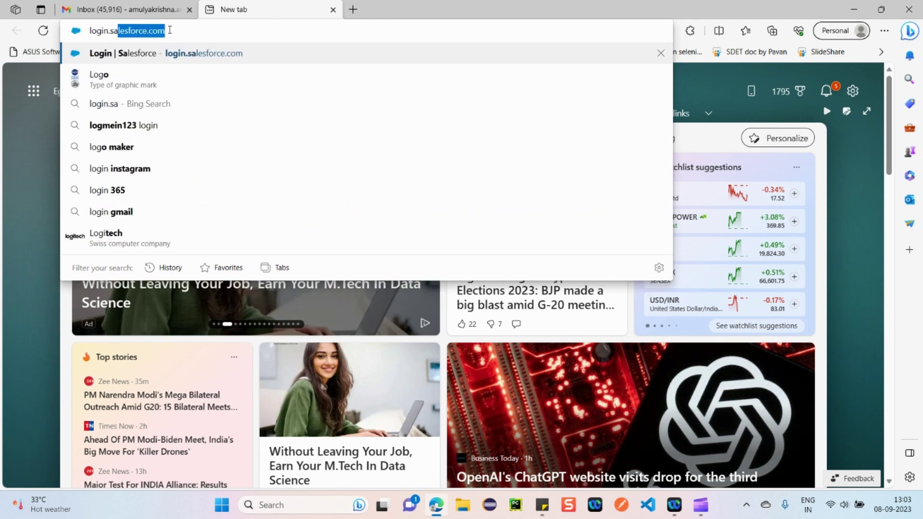
text(lesforce)
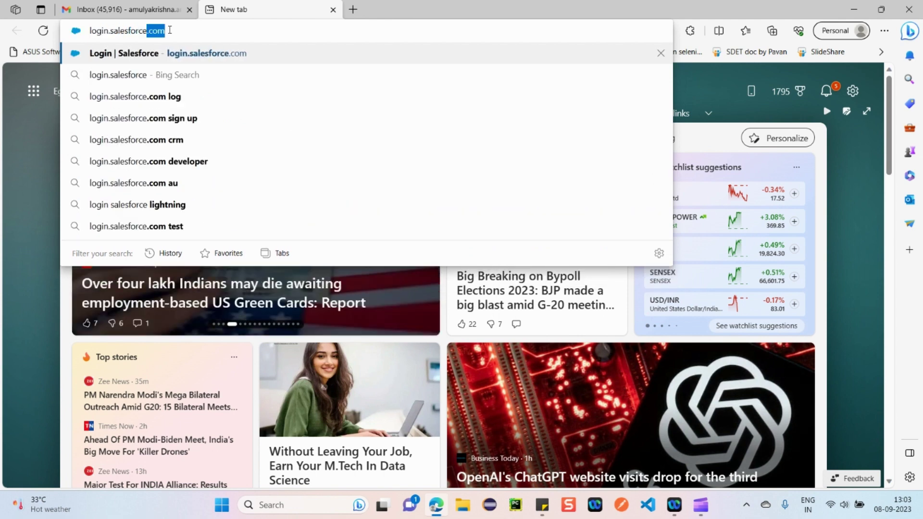
key(Return)
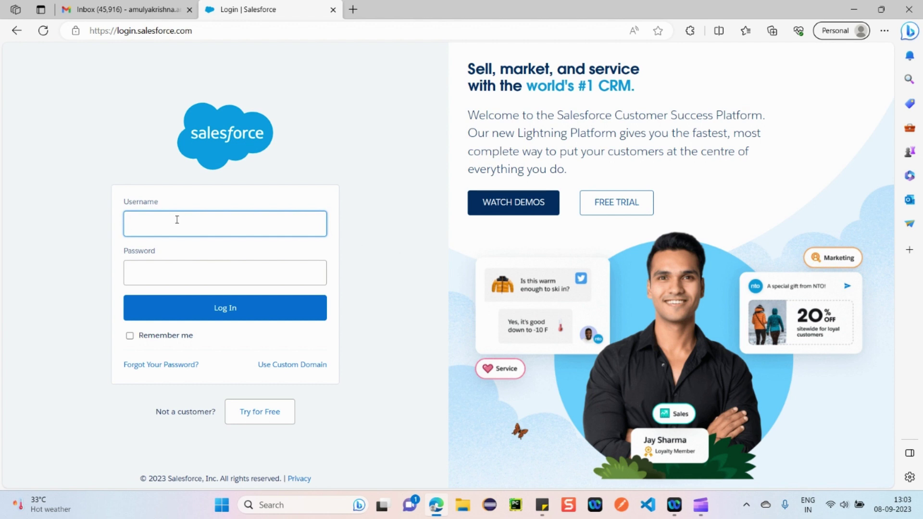
Indicate the Username and Password fields, then autofill the saved credentials into the login form.
drag(165, 205, 126, 201)
double_click(148, 251)
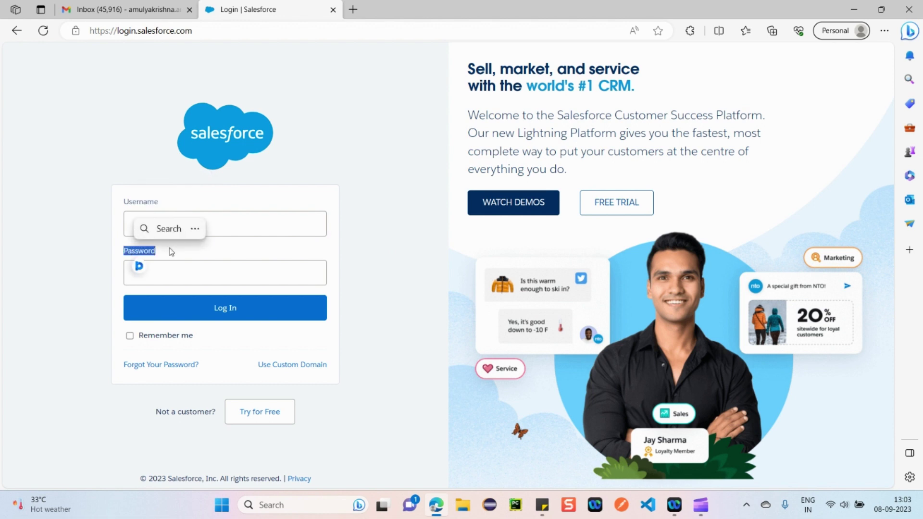
click(168, 251)
click(232, 283)
click(244, 227)
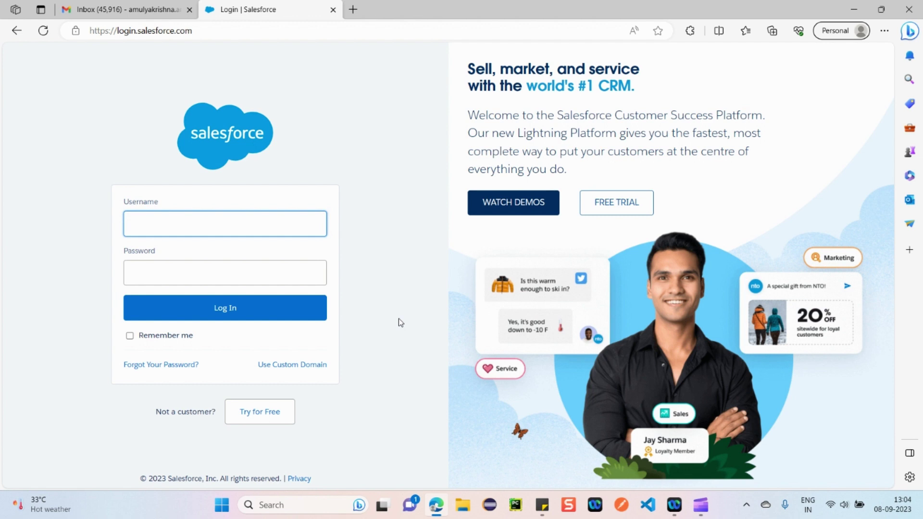
click(222, 216)
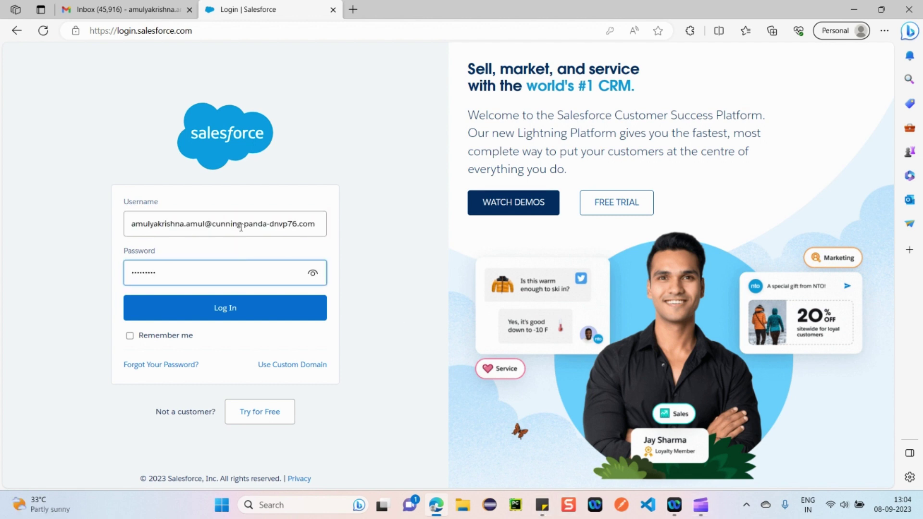
Log in to Salesforce and close the Prompt & Walkthrough Tips panel on Setup Home.
click(225, 315)
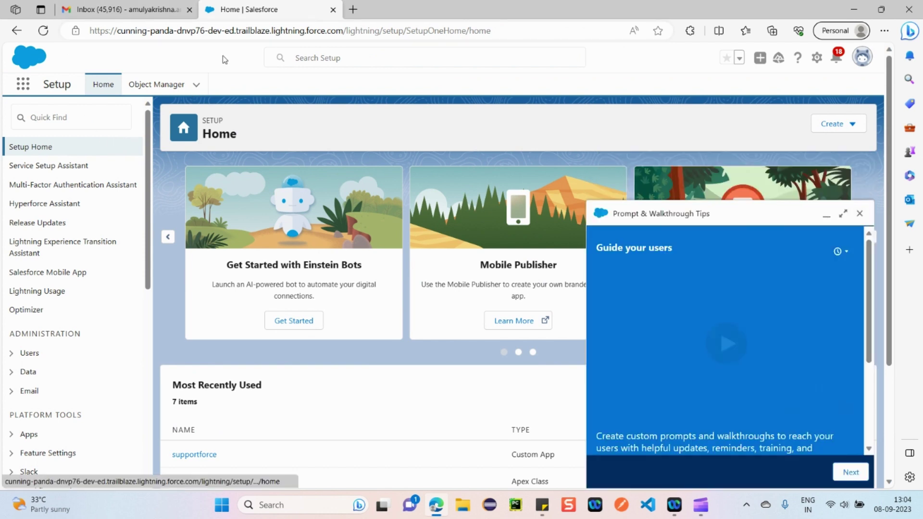
drag(191, 31, 249, 30)
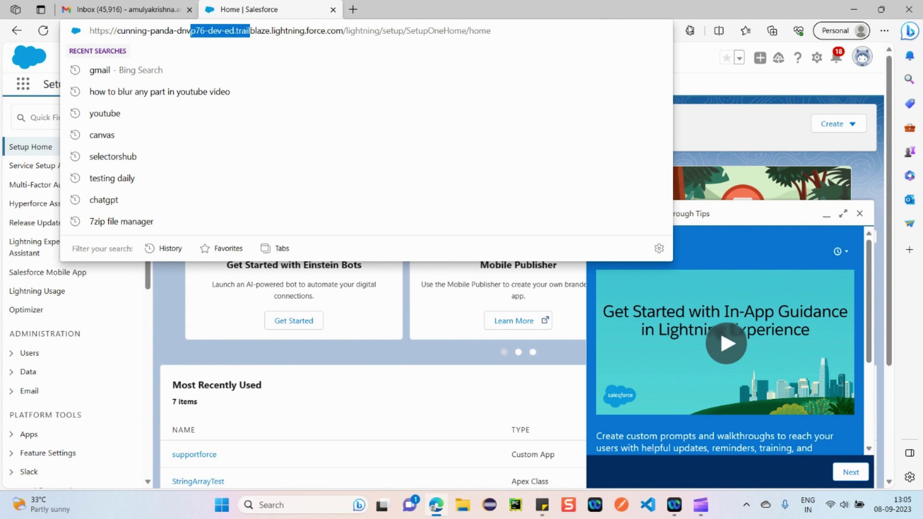
click(331, 413)
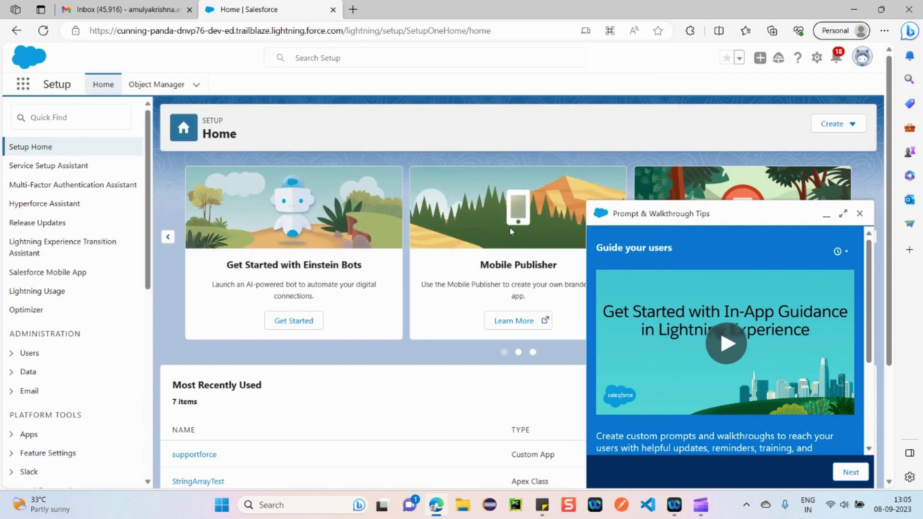
click(860, 213)
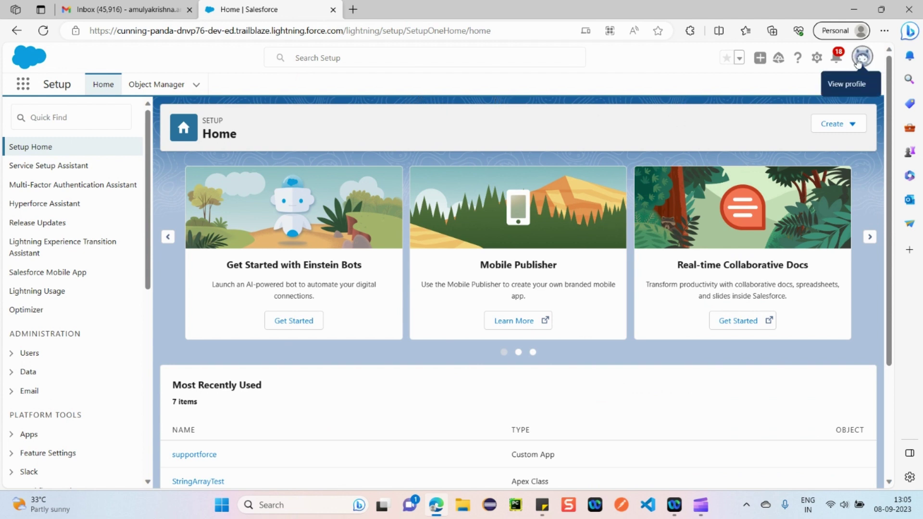
Open the profile avatar menu with display density choices and the Switch to Salesforce Classic option.
click(863, 60)
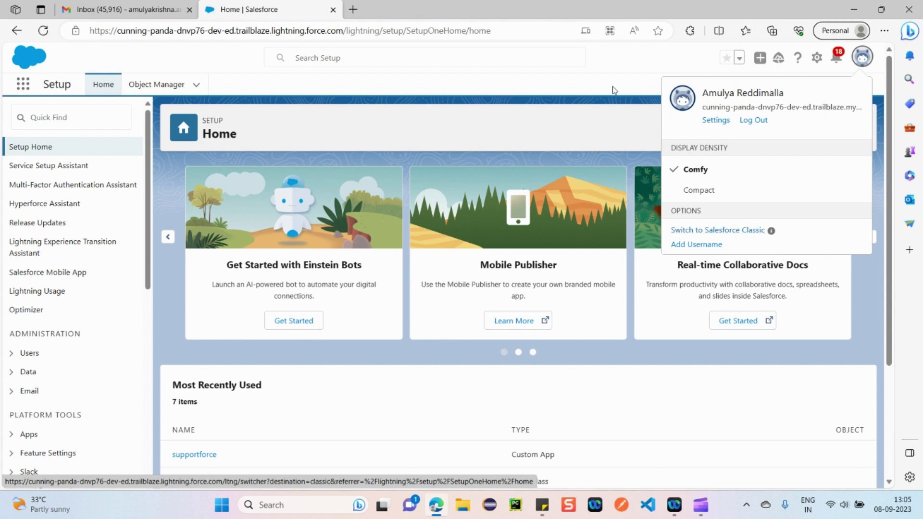
click(587, 111)
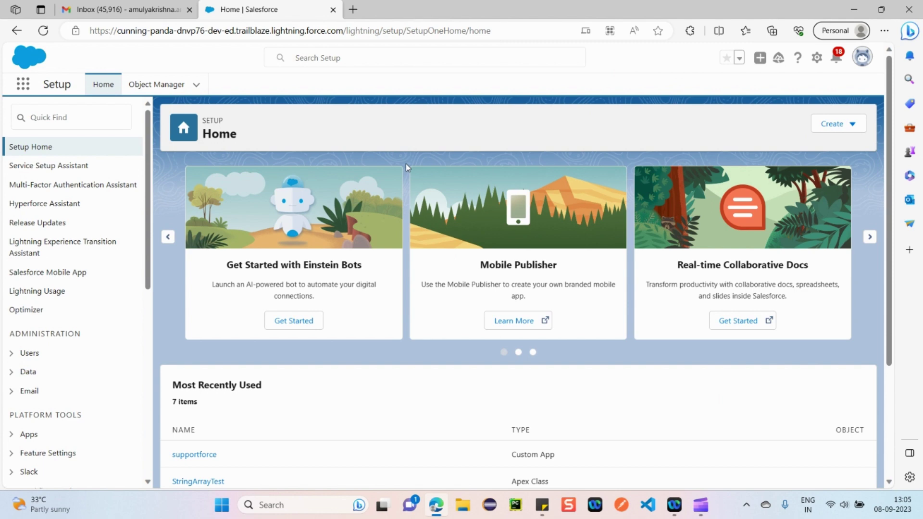
drag(344, 30, 404, 31)
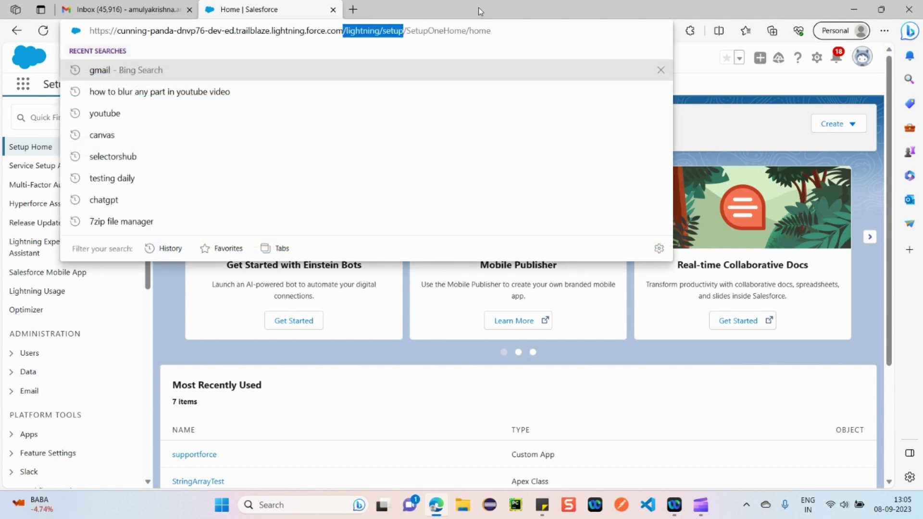
click(708, 83)
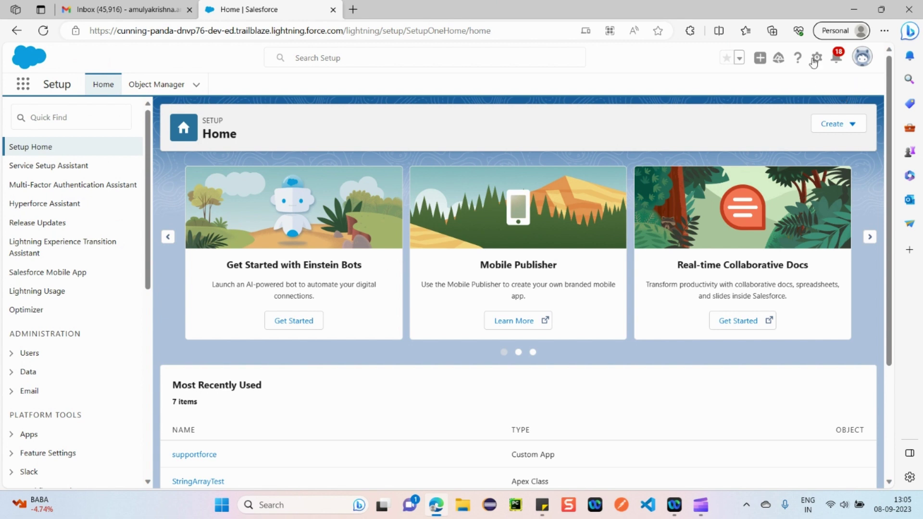
click(864, 58)
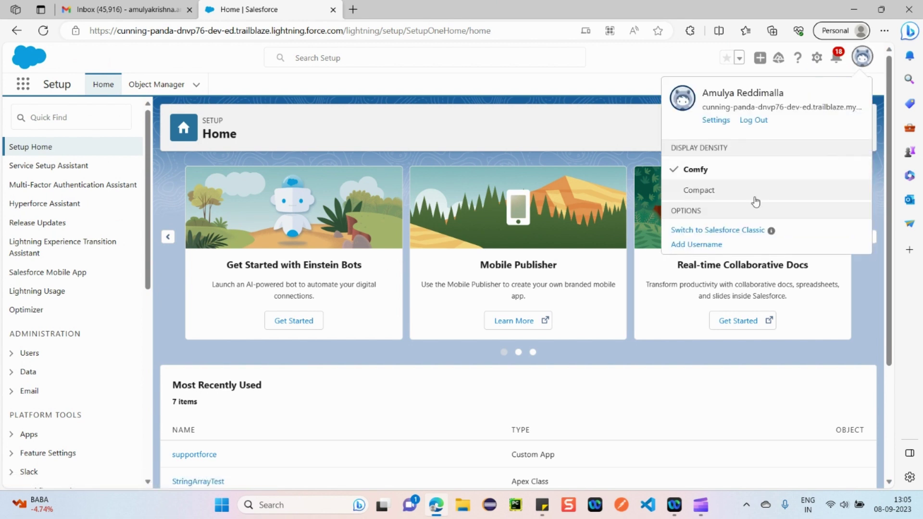
Switch to the Salesforce Classic interface from the profile menu.
click(730, 237)
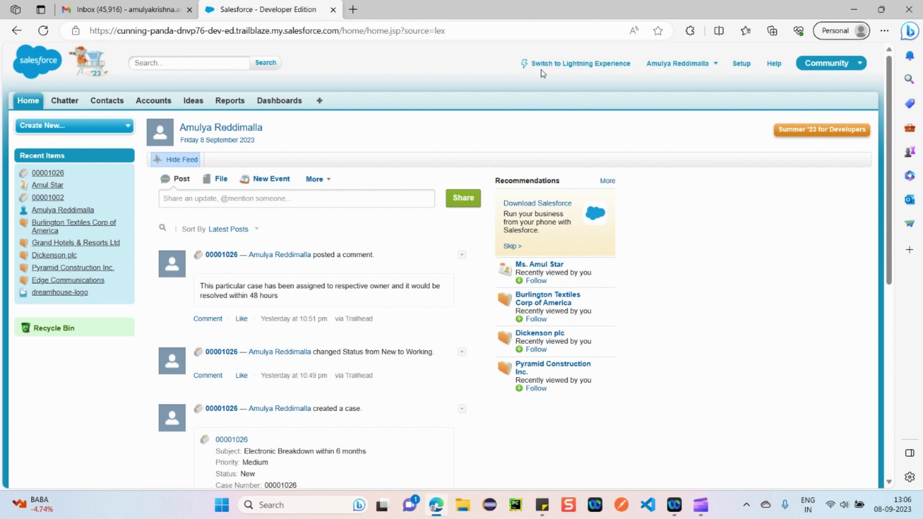
click(578, 67)
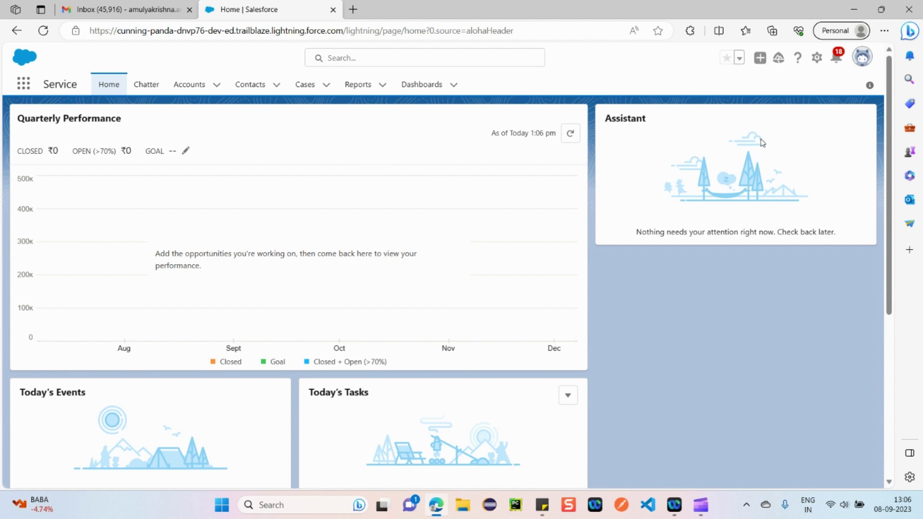
click(817, 58)
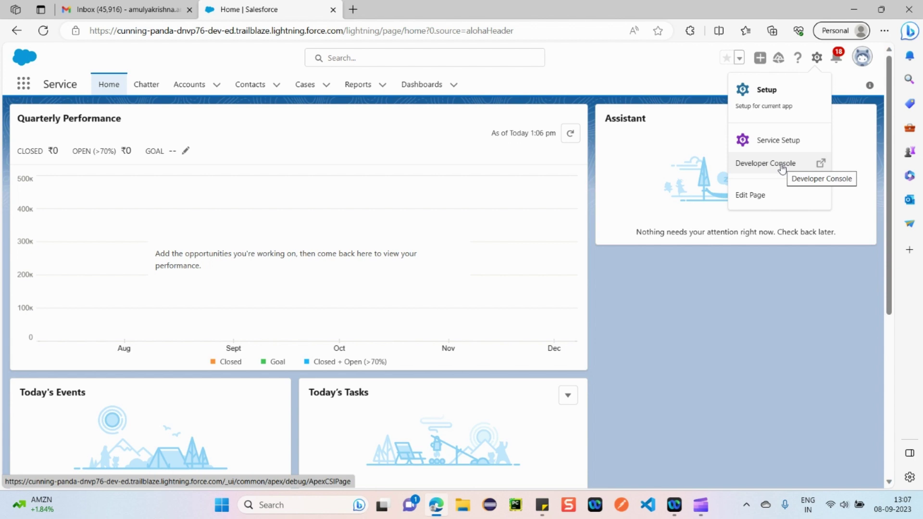
Choose Setup from the gear menu to open Setup Home in a new tab.
click(689, 71)
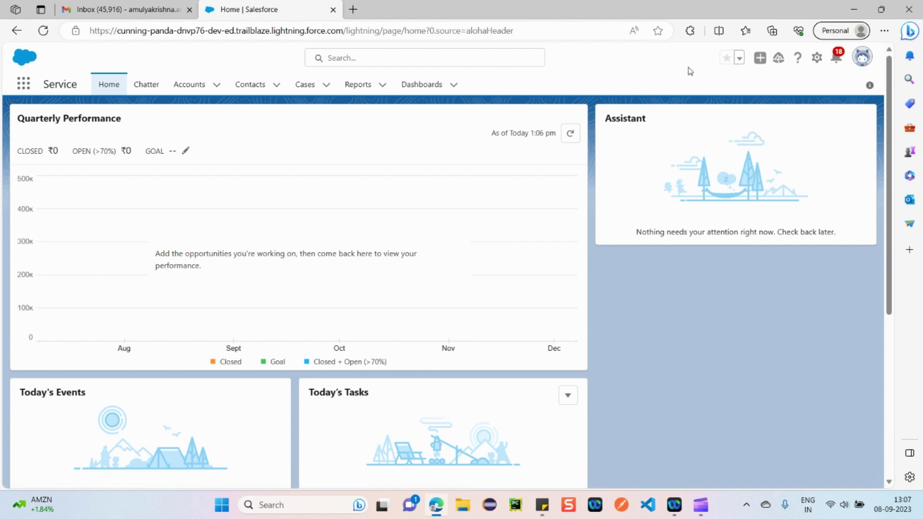
click(818, 59)
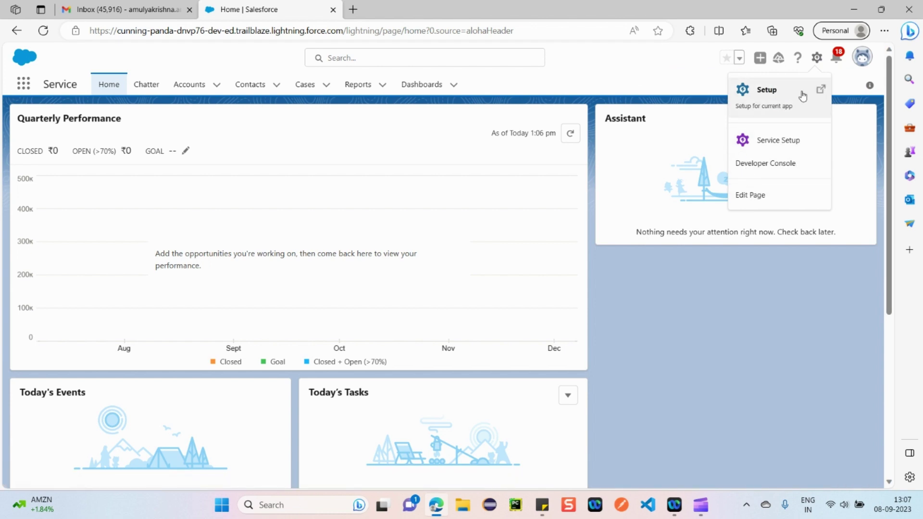
click(775, 99)
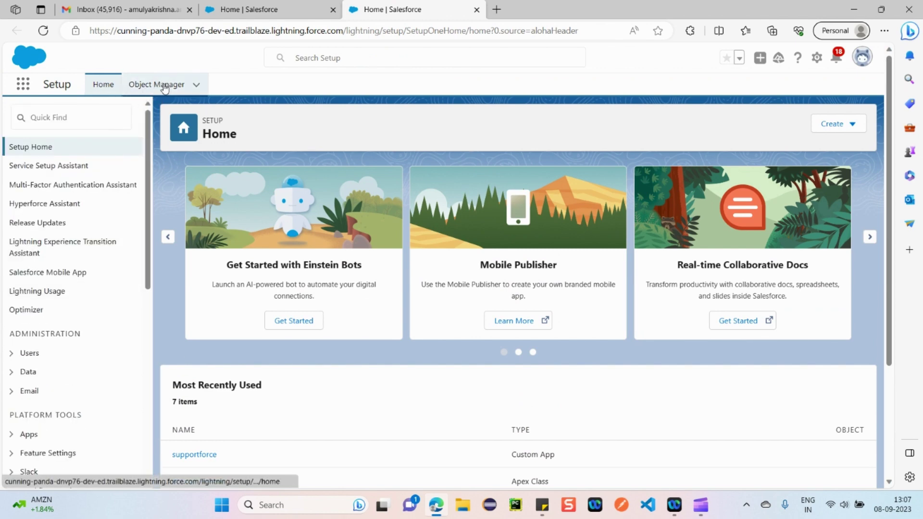
Open Object Manager in Setup and browse its standard objects list.
click(160, 86)
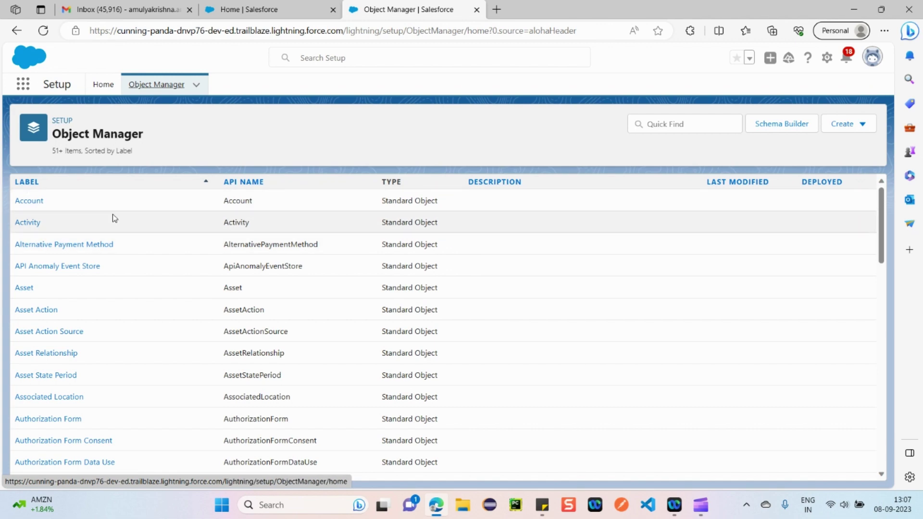
scroll(114, 216, down, 5)
scroll(114, 215, up, 5)
scroll(405, 358, down, 1)
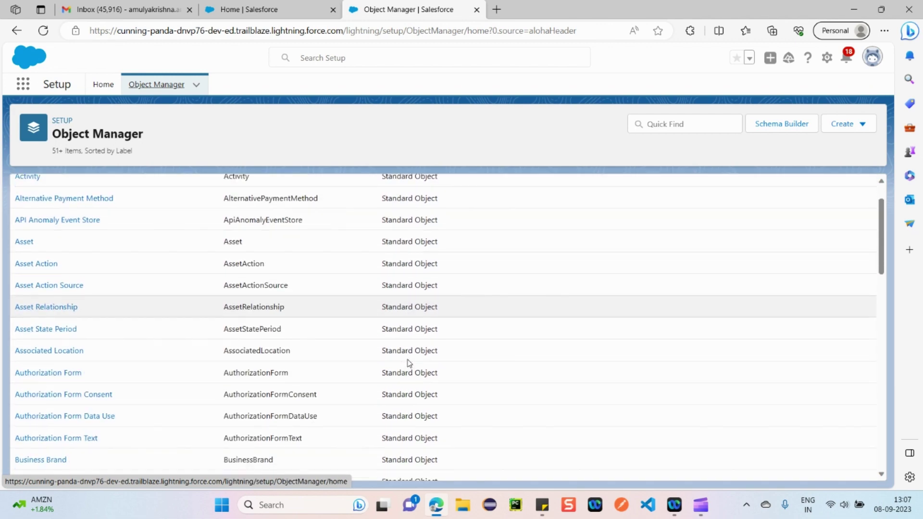
scroll(387, 343, up, 1)
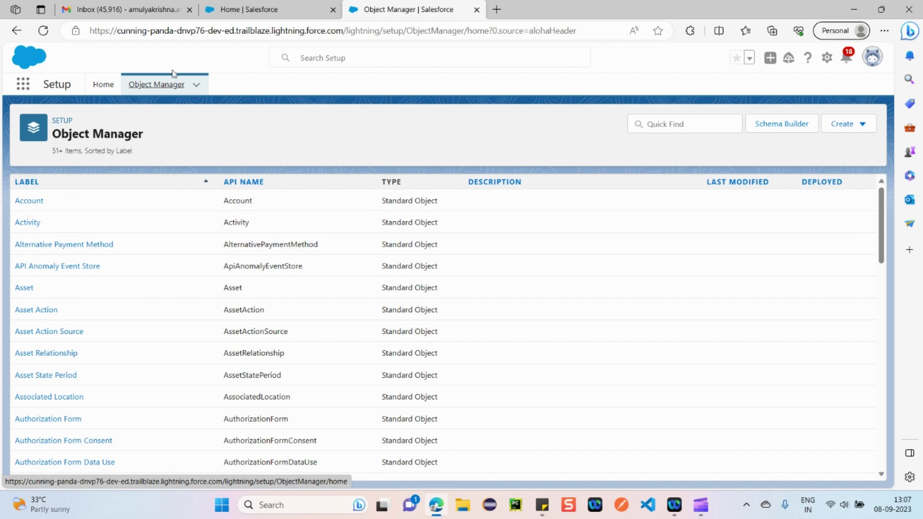
click(827, 57)
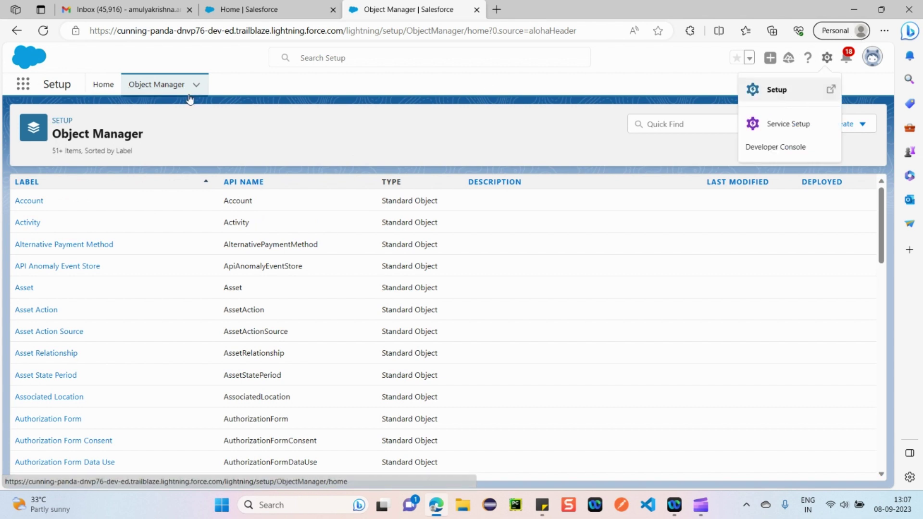
click(294, 91)
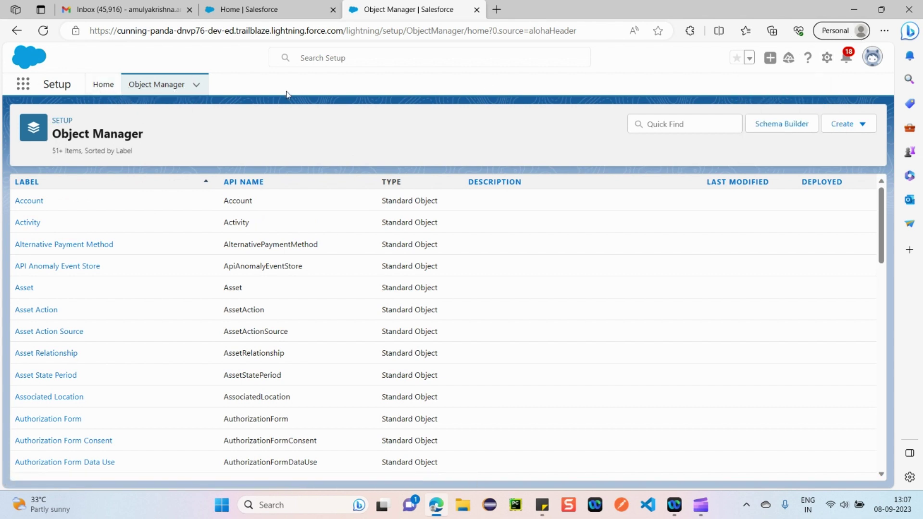
Open the Sales app by searching 'Sales' in the App Launcher's View All list.
click(22, 86)
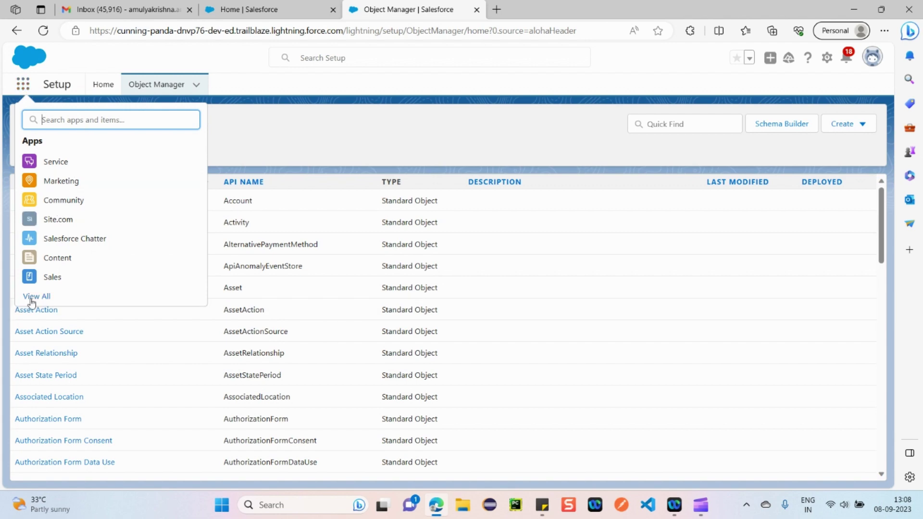
click(32, 297)
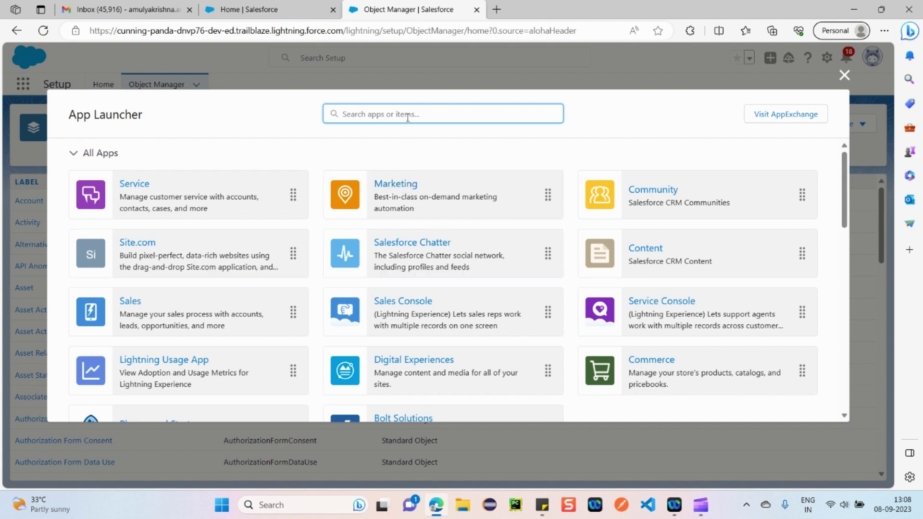
text(Sales)
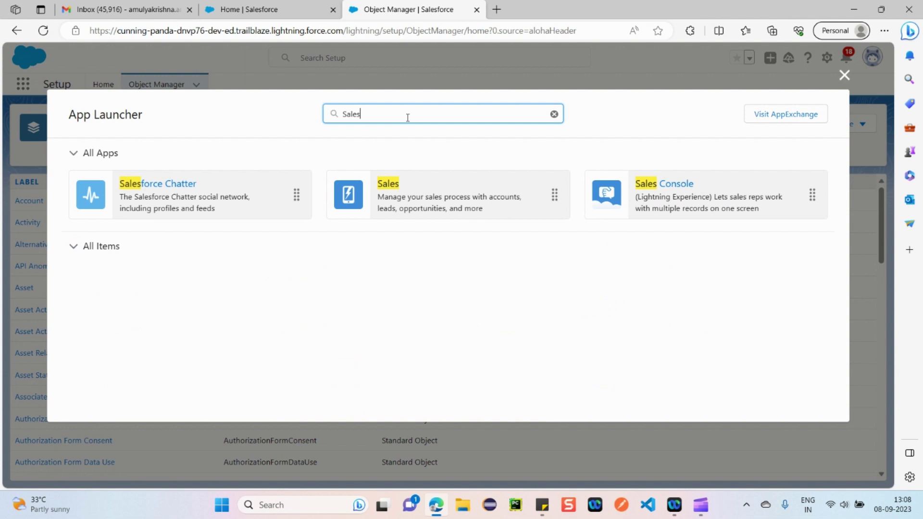
click(388, 184)
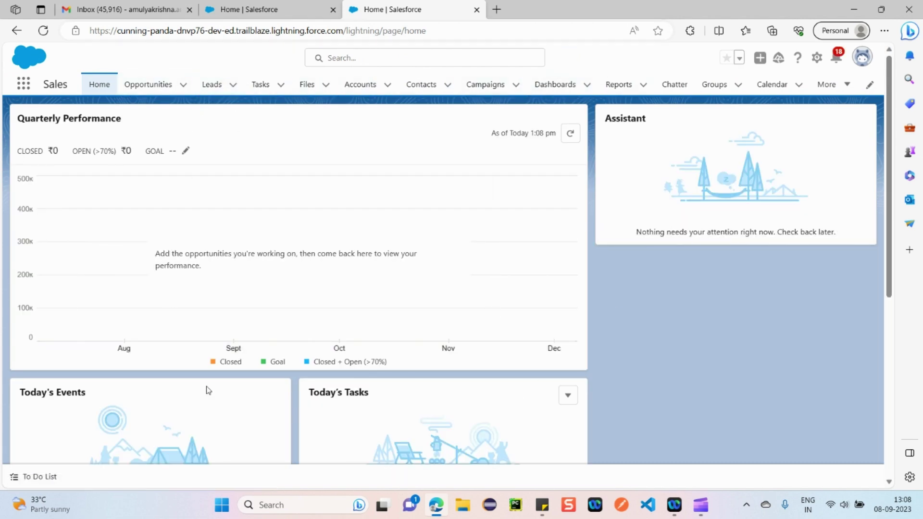
Switch to the Service app by searching 'servi' in the App Launcher.
click(27, 90)
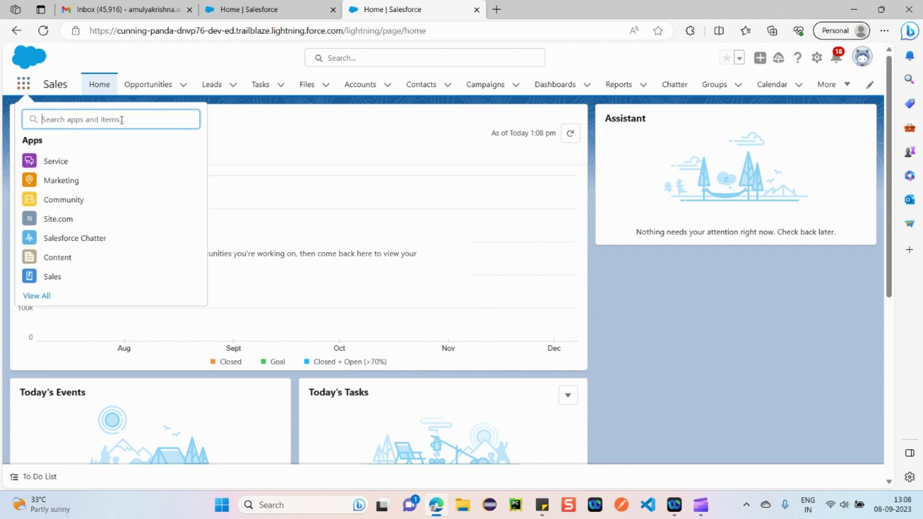
text(service)
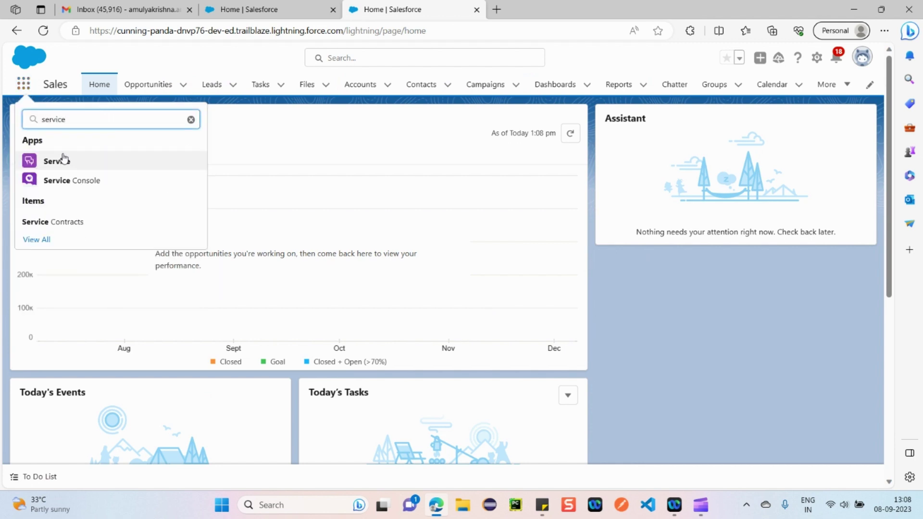
click(51, 162)
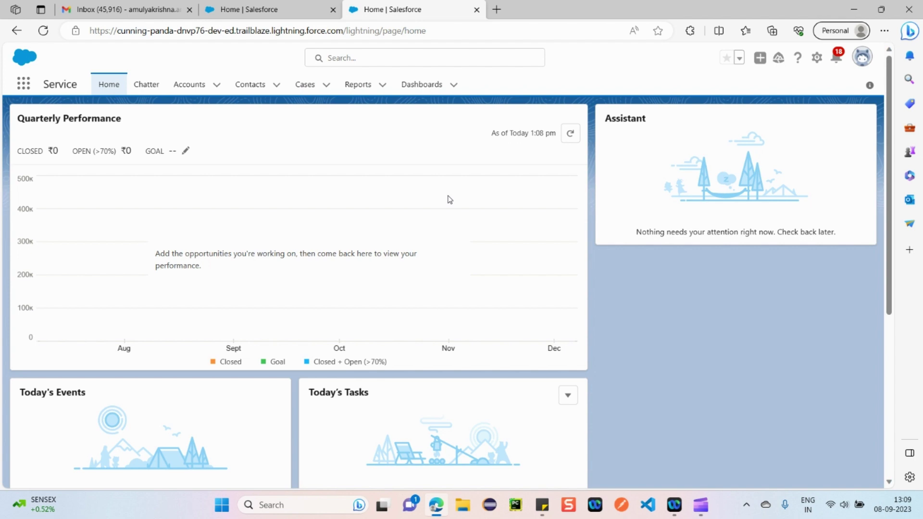
scroll(433, 200, down, 1)
scroll(433, 200, up, 1)
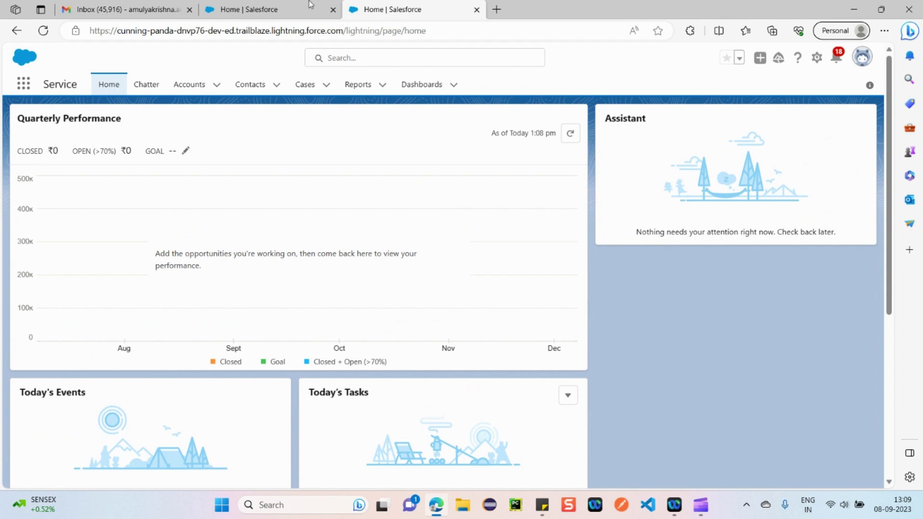